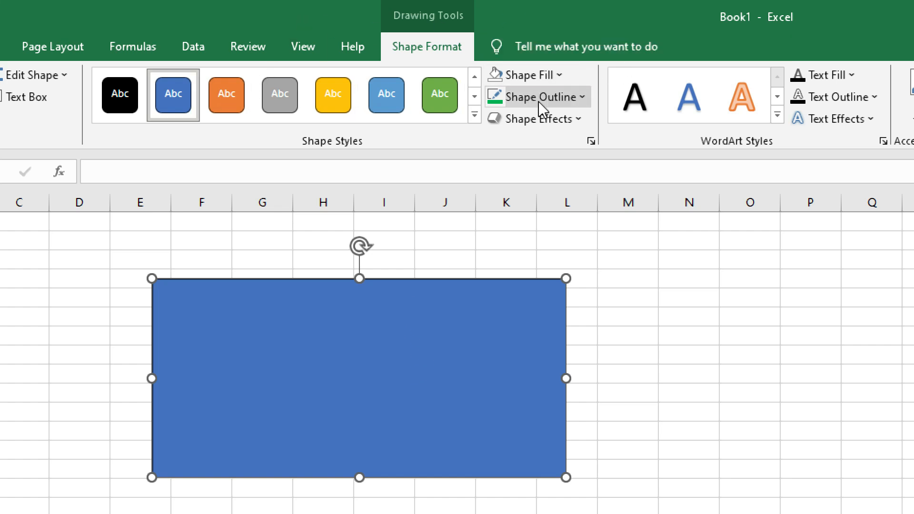
Fill the rectangle with standard red and give it a black outline
click(526, 76)
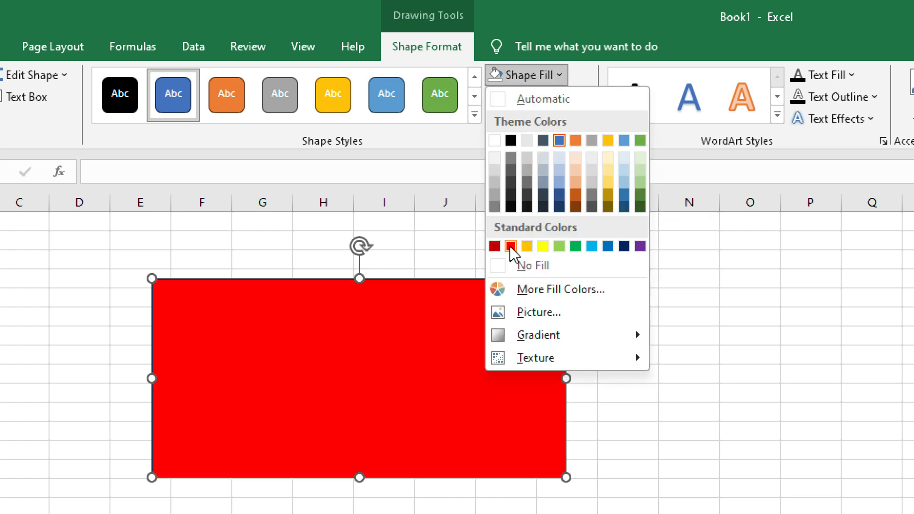
click(510, 246)
click(545, 98)
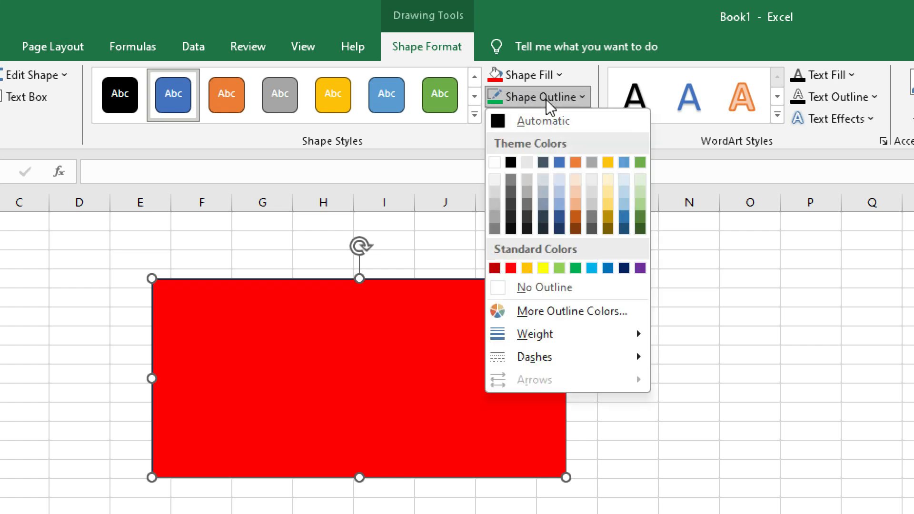
click(511, 163)
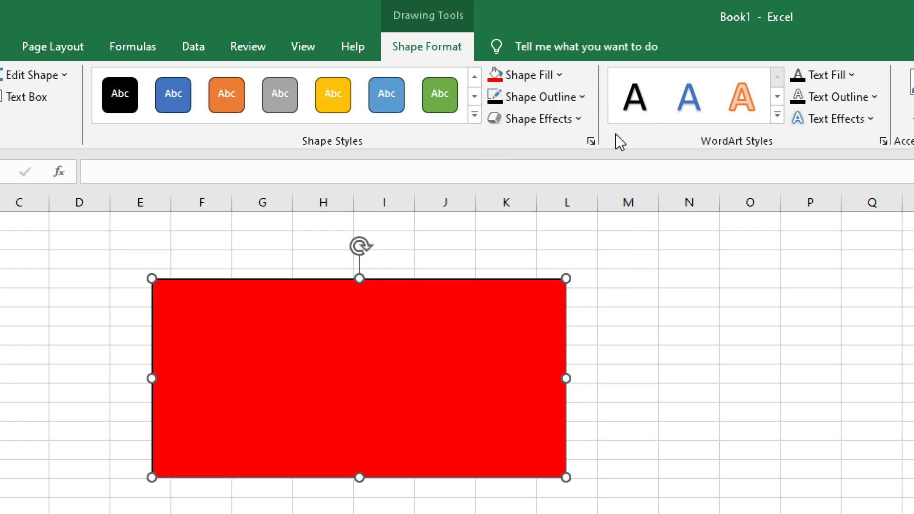
Apply the yellow glow from the second row of glow variations to the red rectangle
click(534, 124)
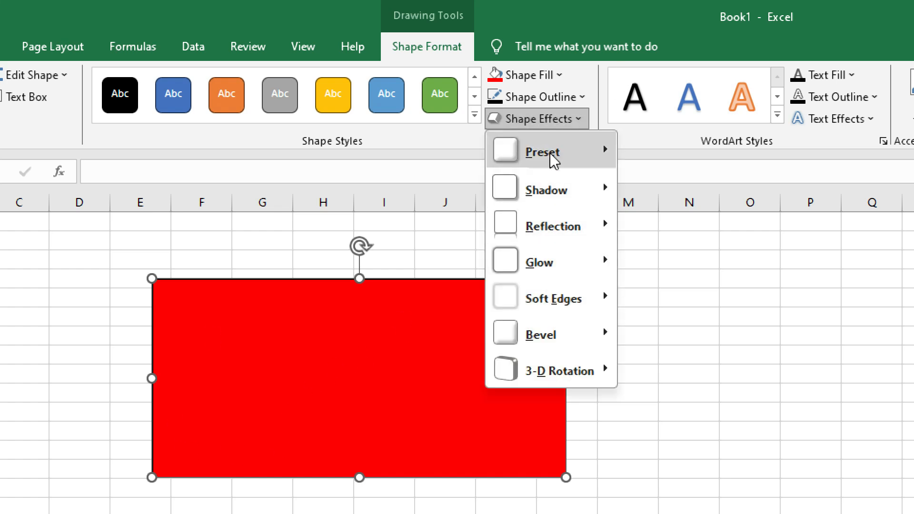
mouse_move(541, 252)
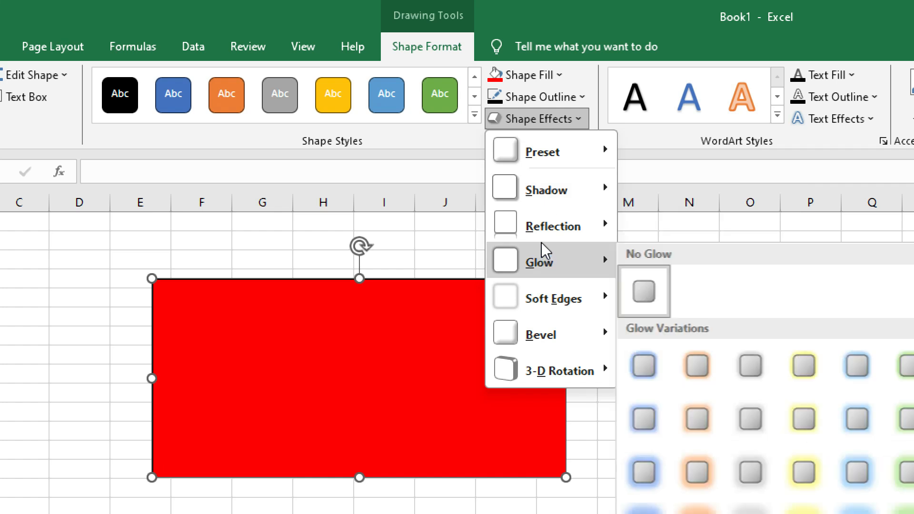
mouse_move(550, 189)
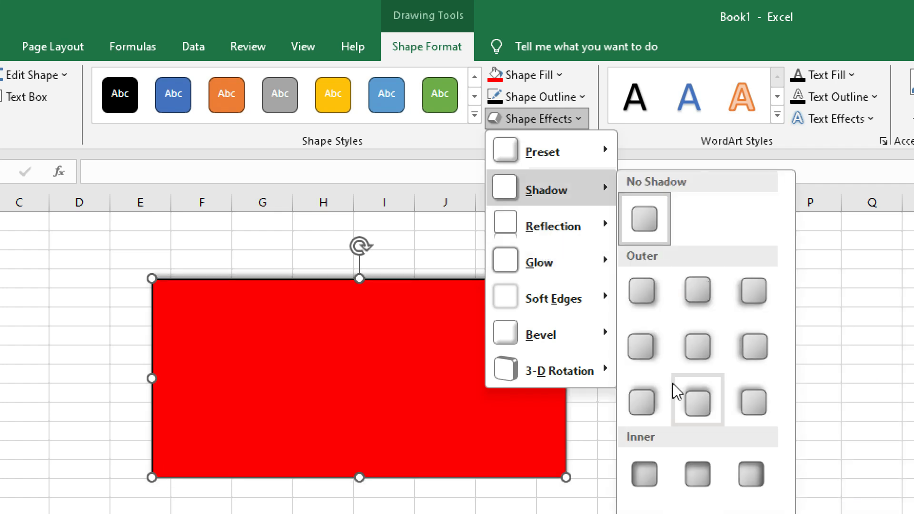
mouse_move(574, 280)
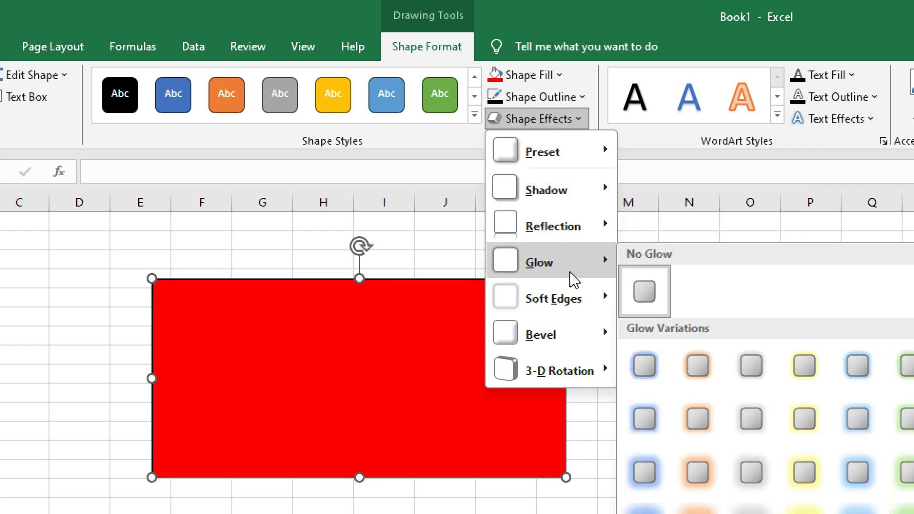
click(805, 421)
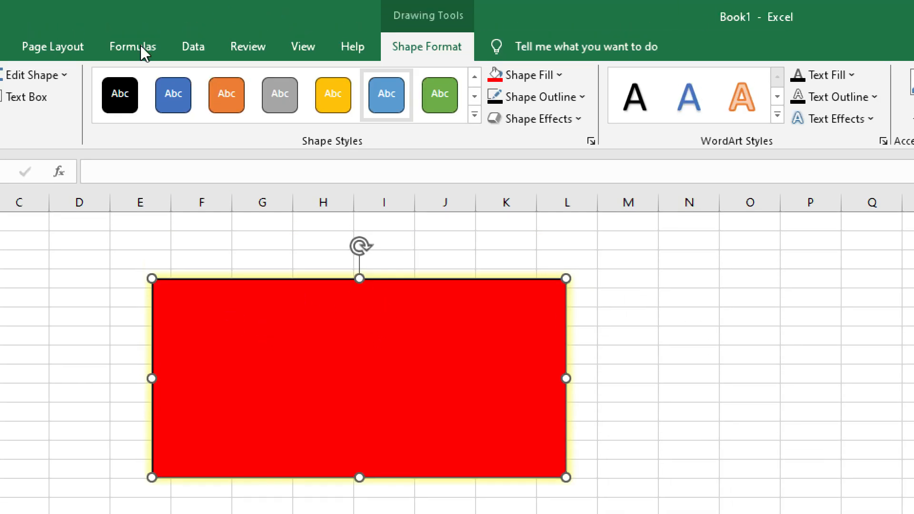
Look through the shapes available for insertion in the shape gallery
click(138, 49)
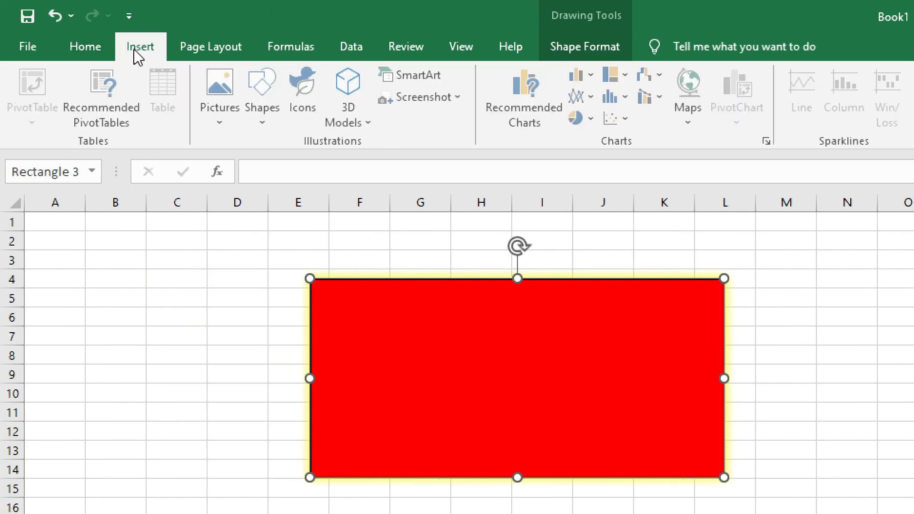
click(265, 115)
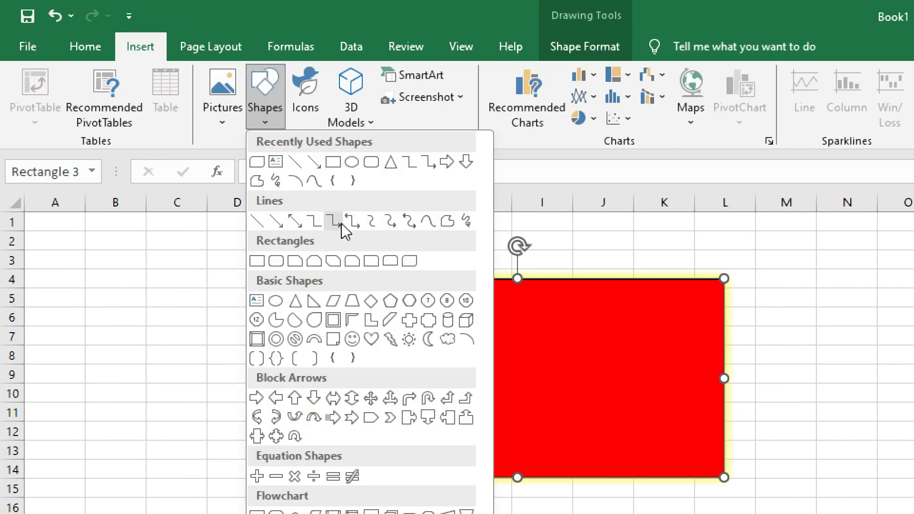
click(550, 346)
click(259, 115)
Insert the Analytics icon with rising bars and a down-left arrow, and move it to the right half of the rectangle
click(307, 106)
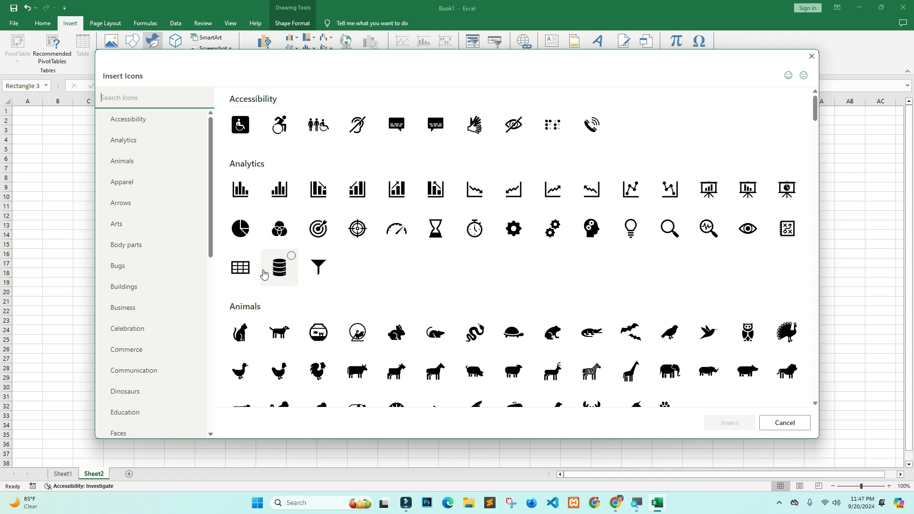
scroll(319, 309, down, 10)
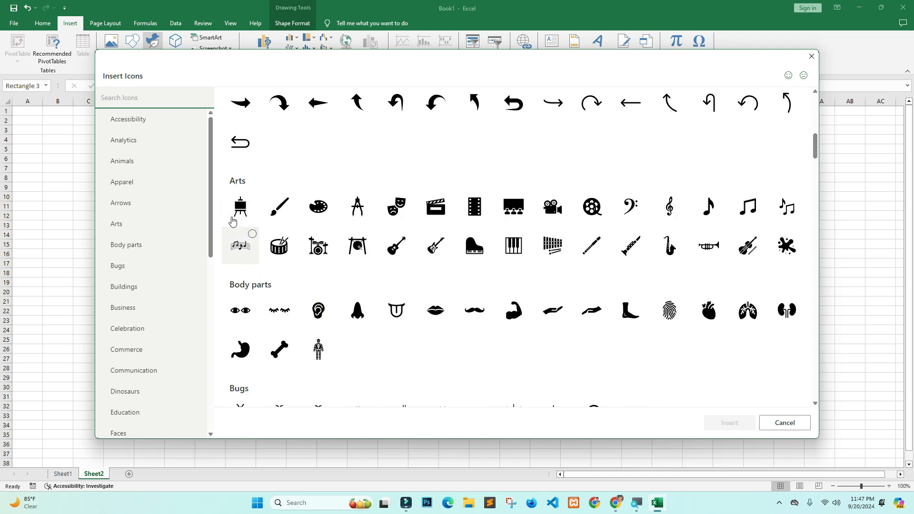
scroll(333, 328, down, 10)
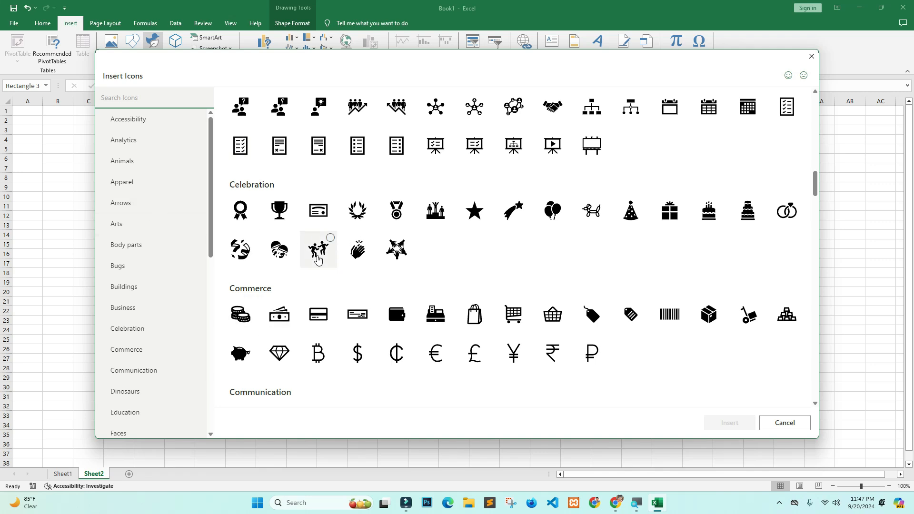
scroll(148, 318, down, 5)
scroll(142, 316, up, 5)
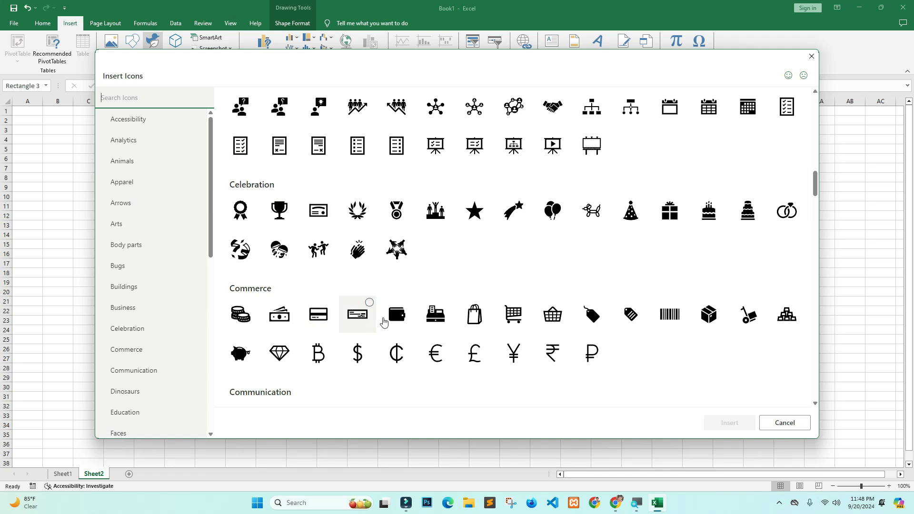
scroll(399, 287, up, 15)
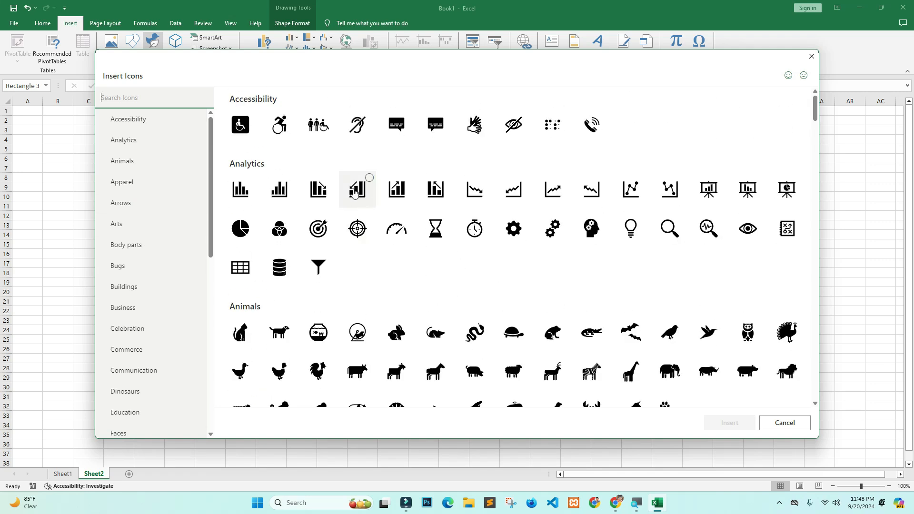
click(354, 194)
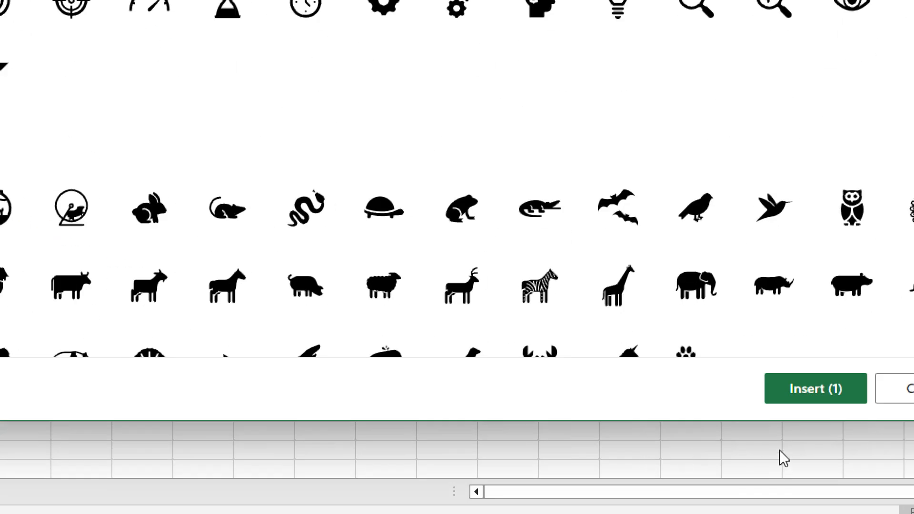
click(804, 383)
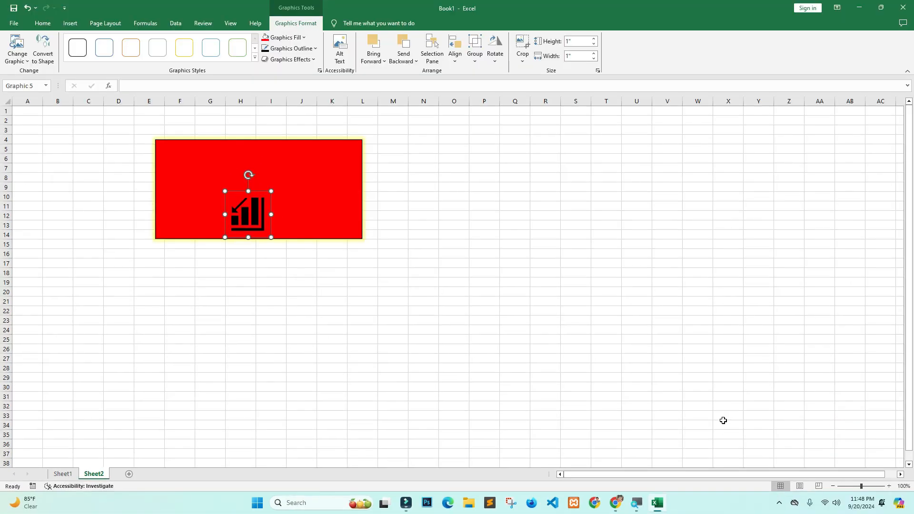
drag(255, 217, 313, 198)
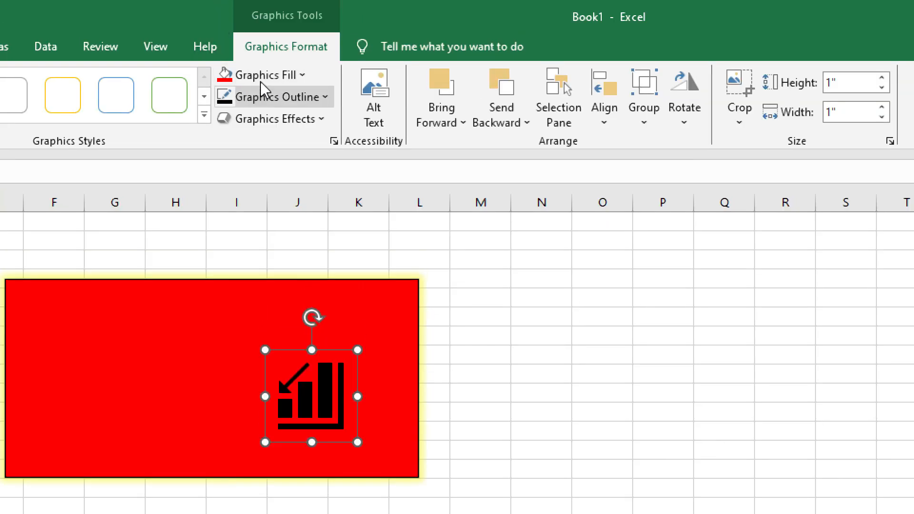
Fill the bar chart icon with the theme green and give it a white outline
click(276, 79)
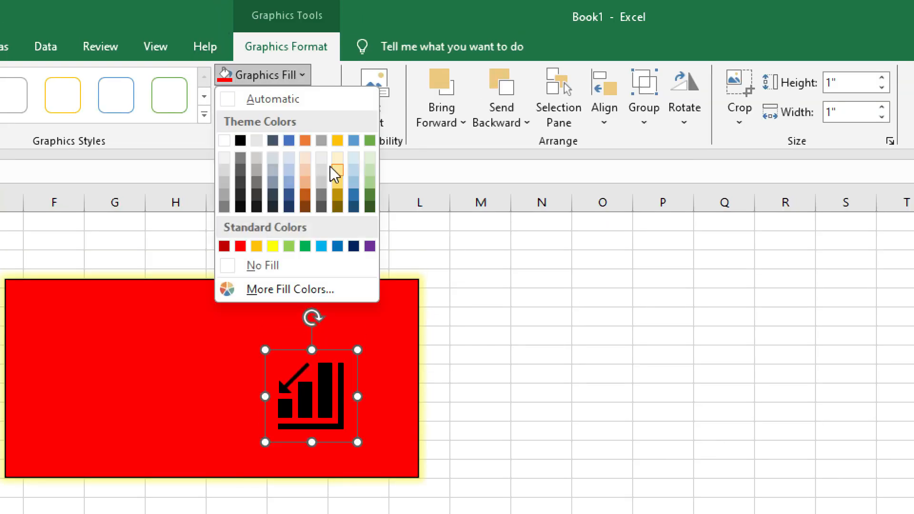
click(370, 141)
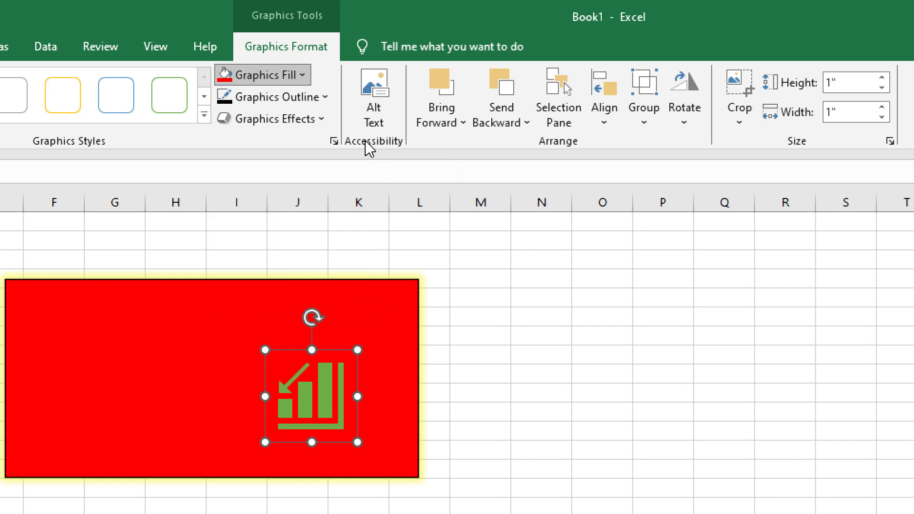
click(303, 95)
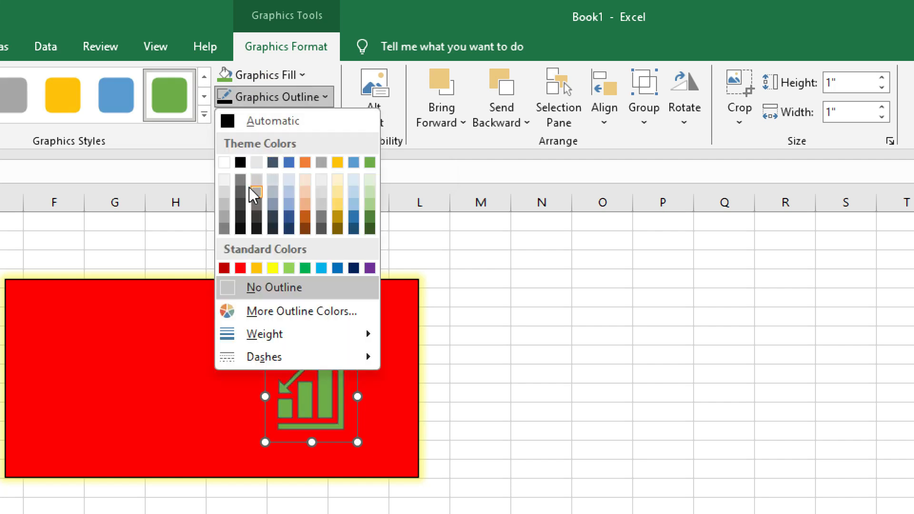
click(224, 162)
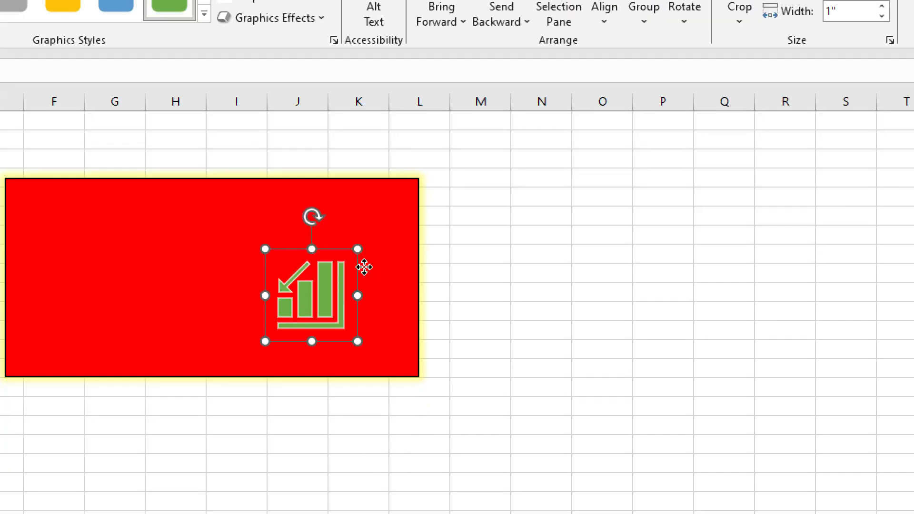
click(365, 400)
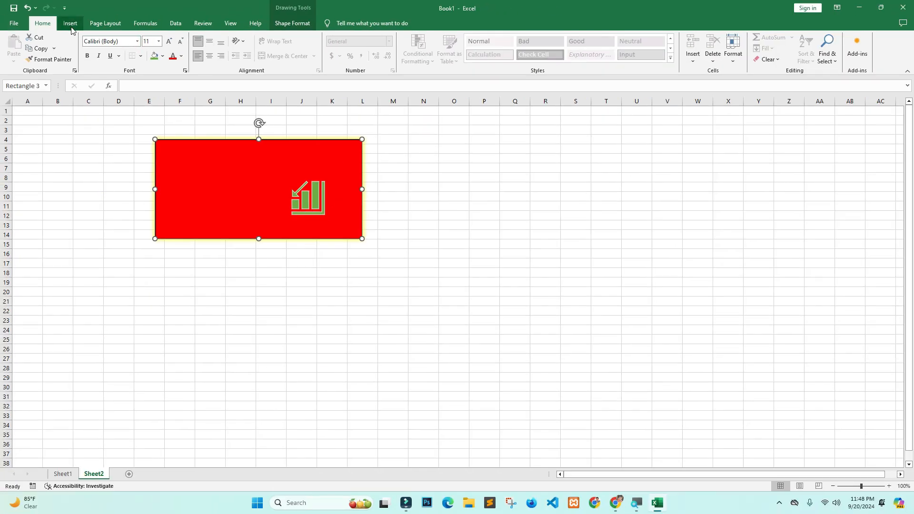
click(70, 24)
click(161, 54)
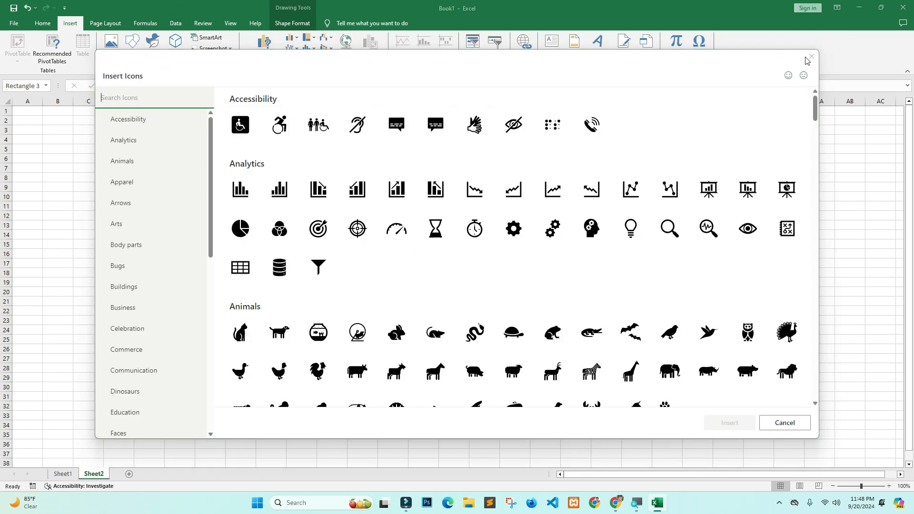
click(808, 73)
Try to insert the first white astronaut from the Space category of the stock 3D models
click(180, 58)
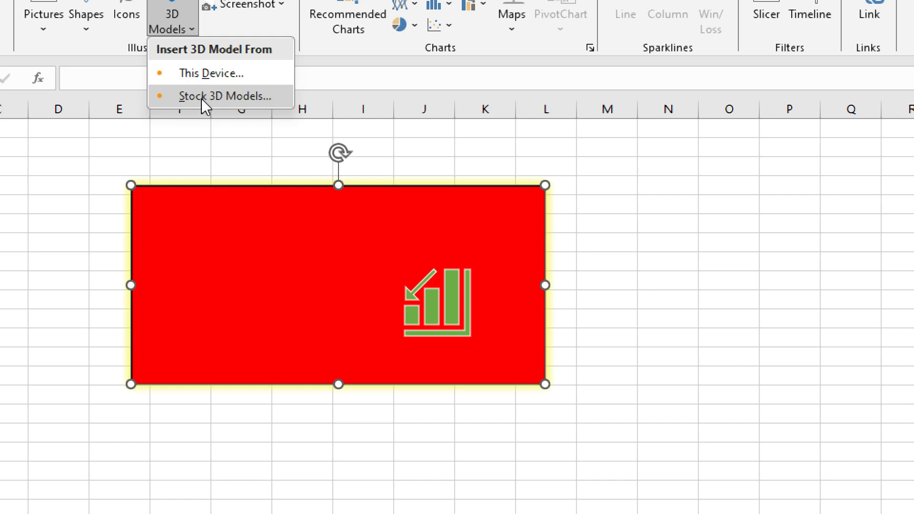
click(202, 99)
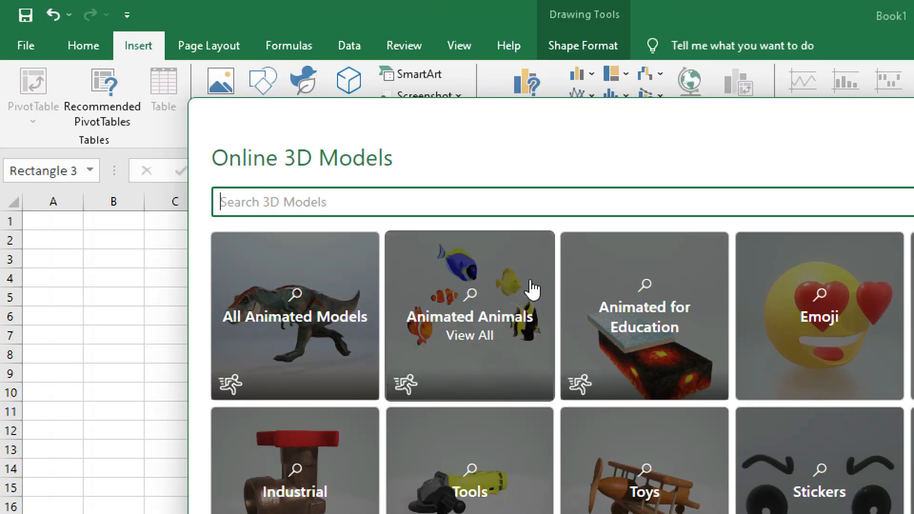
key(super)
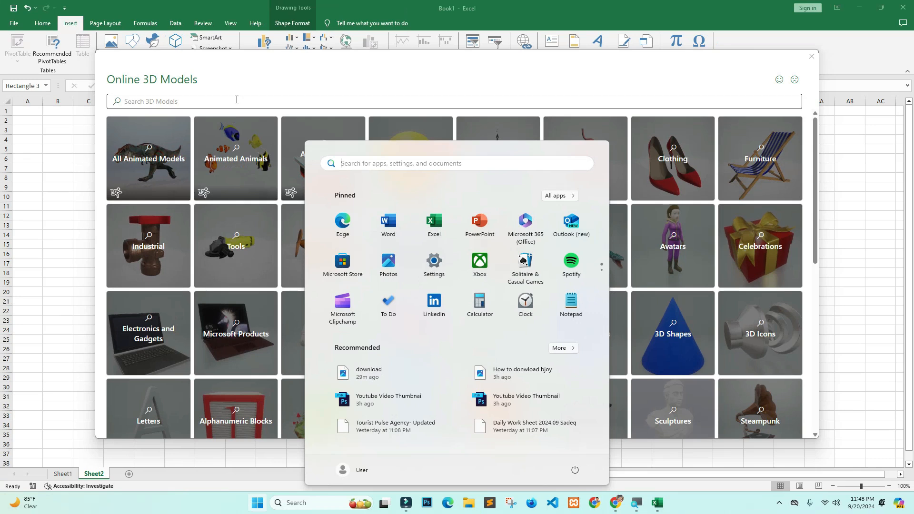
click(236, 100)
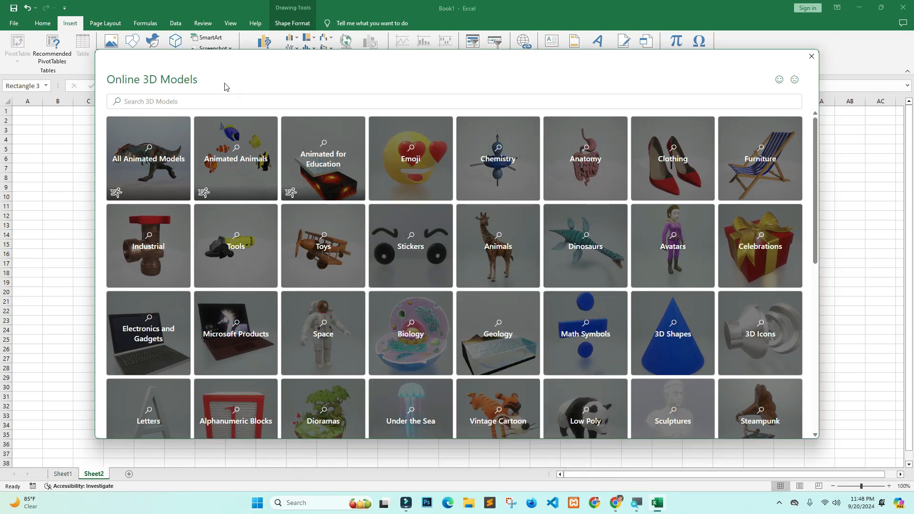
click(335, 320)
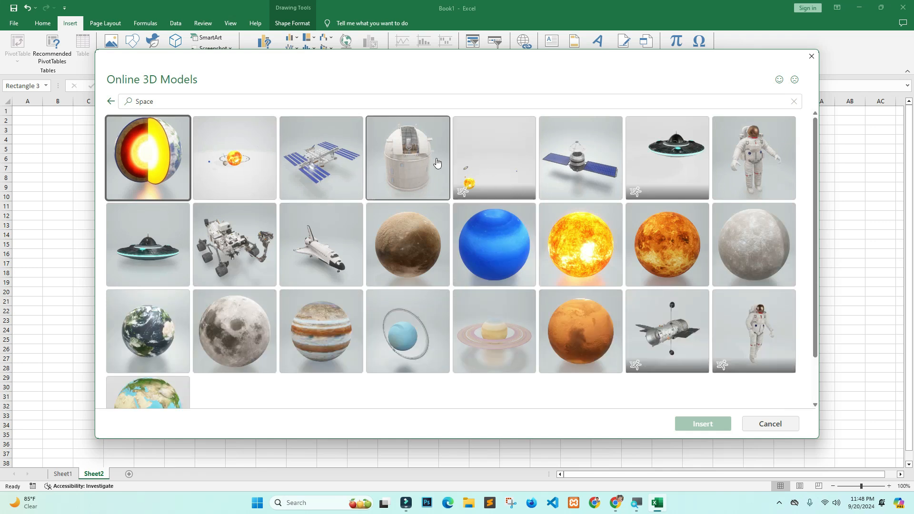
click(754, 157)
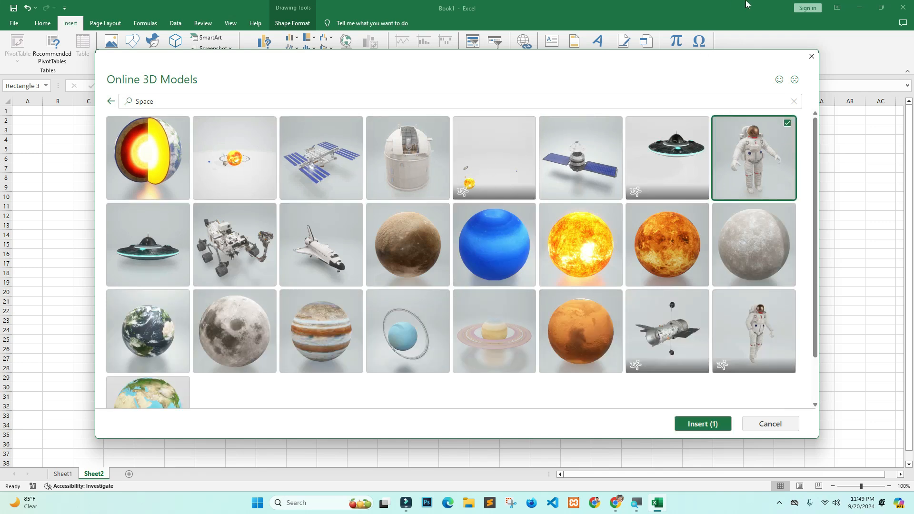
click(699, 425)
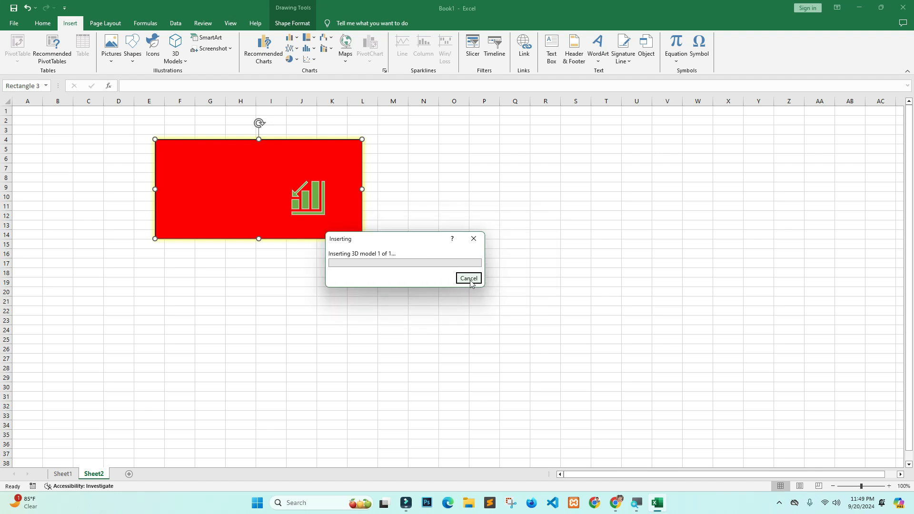
click(468, 279)
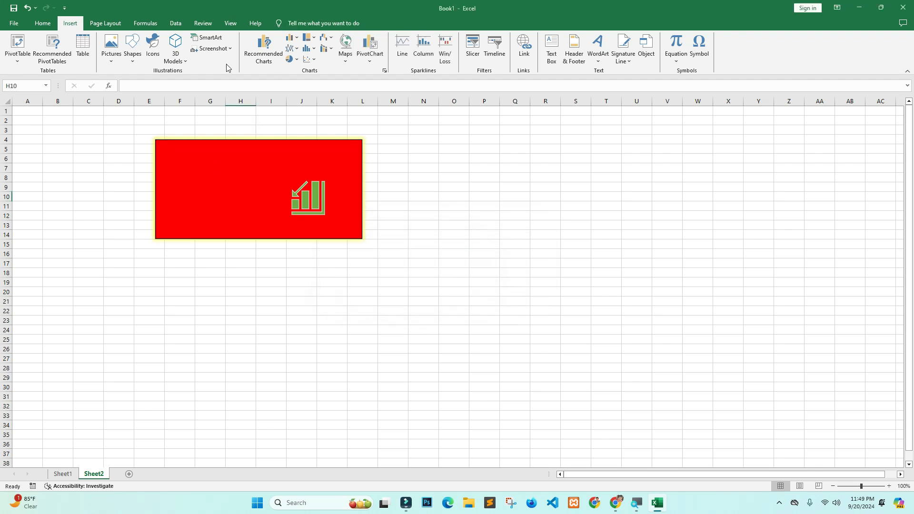
Insert a Vertical Box List SmartArt graphic from the List category
click(220, 37)
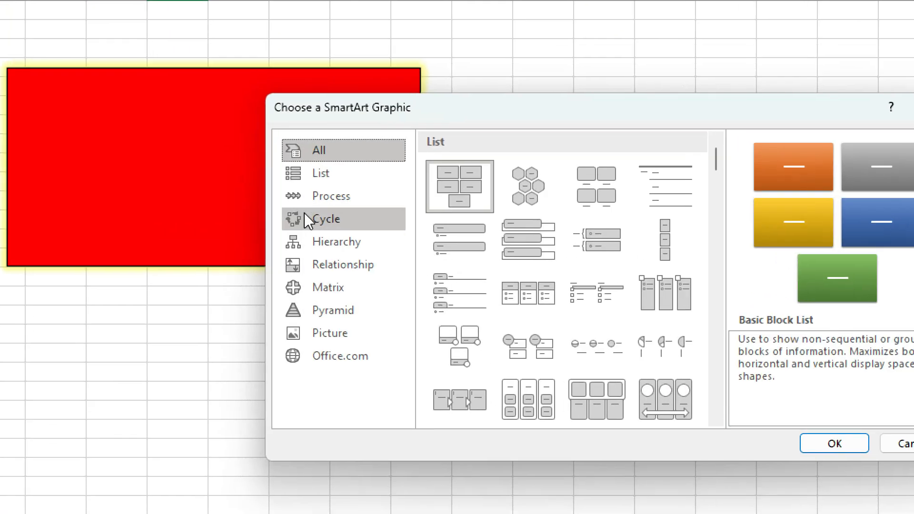
click(318, 169)
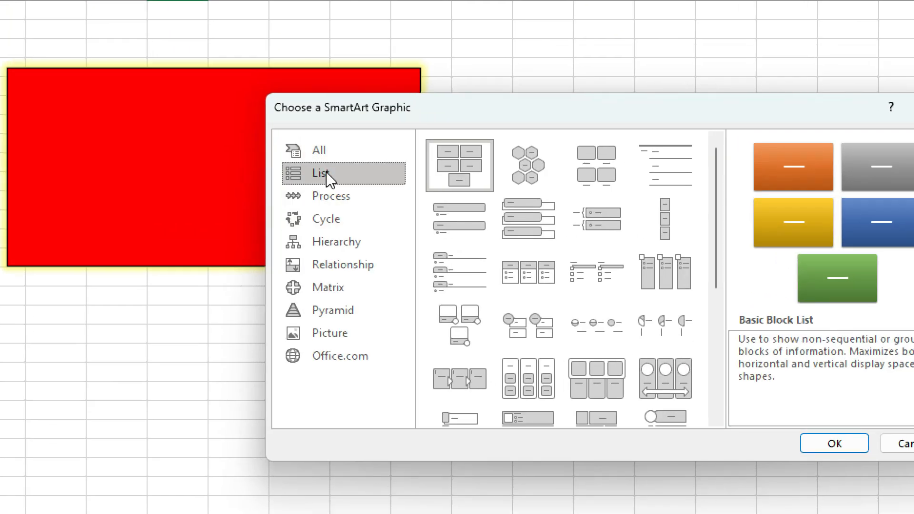
click(542, 224)
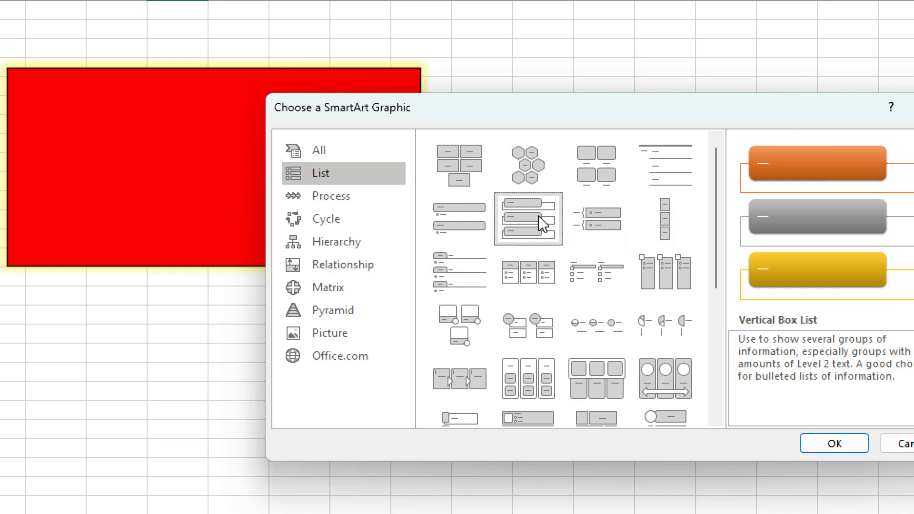
click(828, 448)
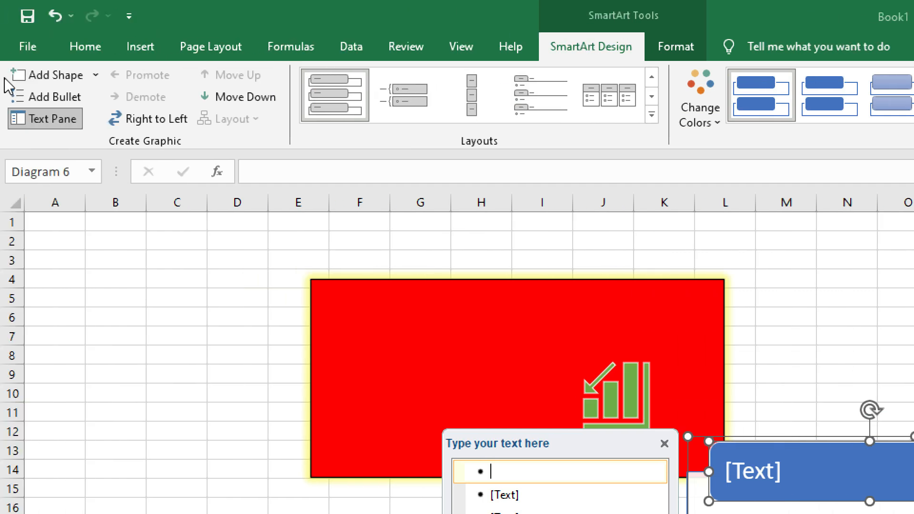
Browse the List, Process and Cycle SmartArt layouts and insert a Hexagon Radial graphic from the Cycle category
click(148, 50)
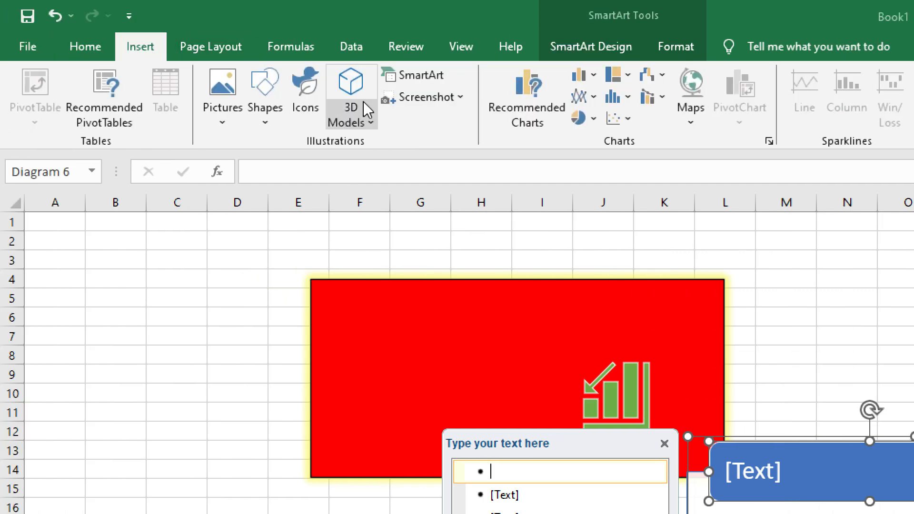
click(444, 76)
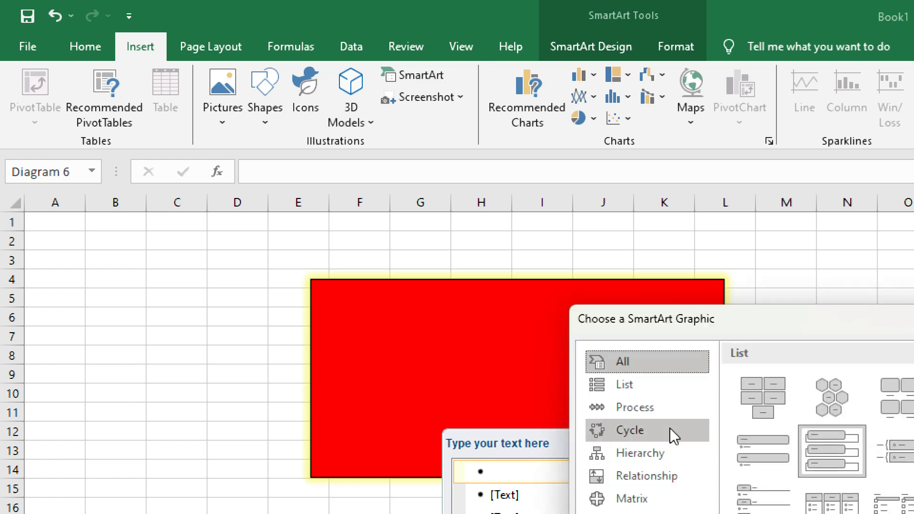
drag(759, 335, 261, 42)
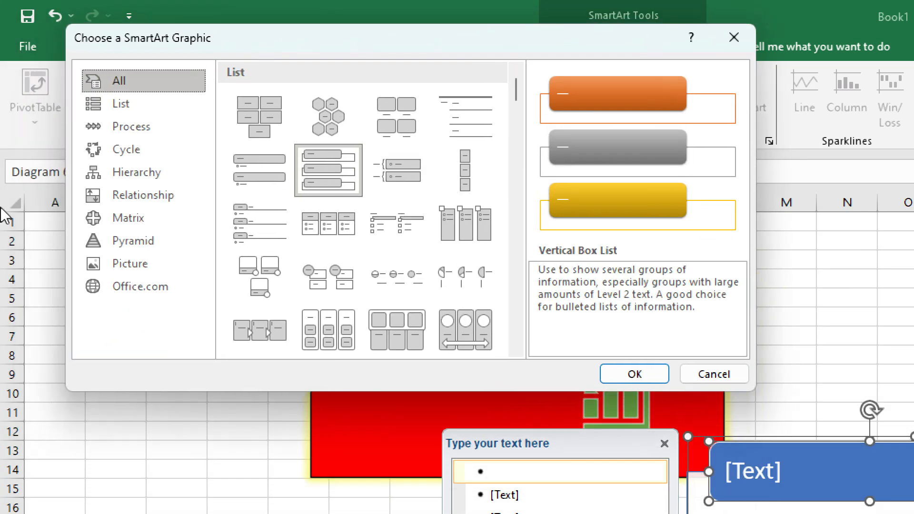
click(123, 103)
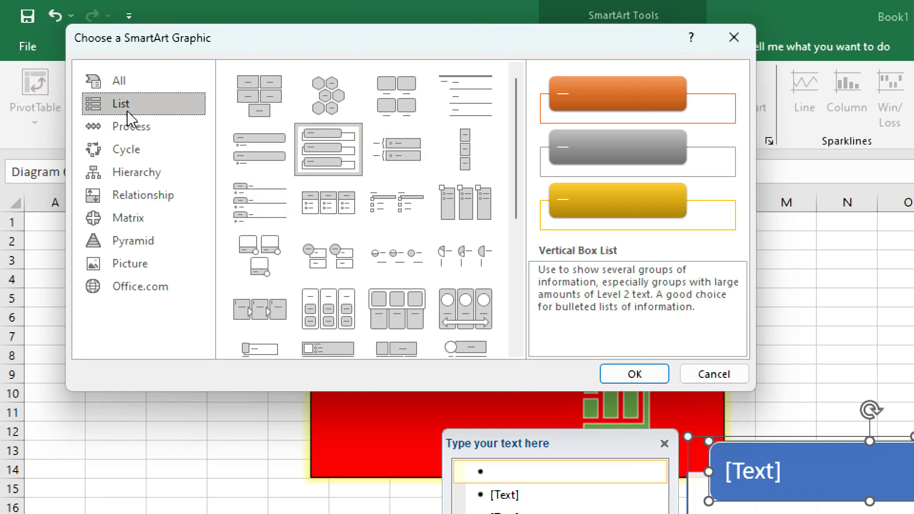
click(130, 126)
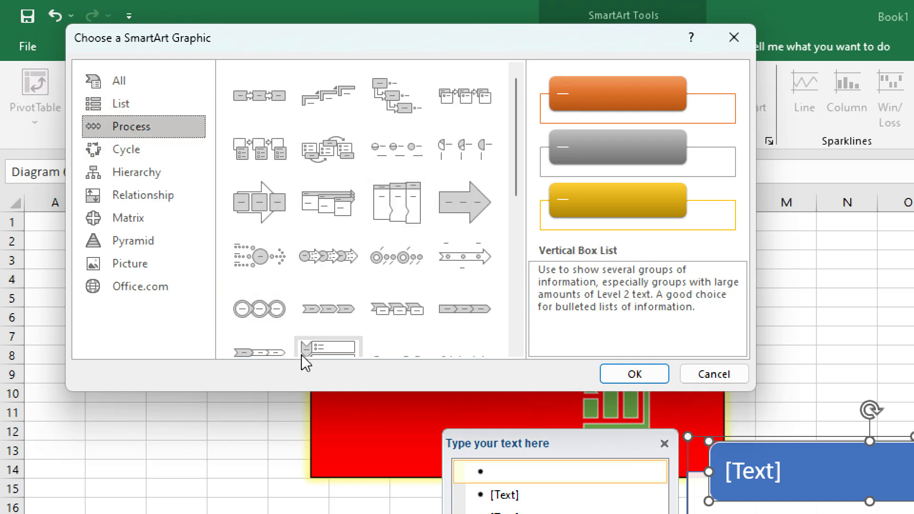
scroll(447, 210, down, 5)
scroll(449, 228, up, 5)
click(117, 150)
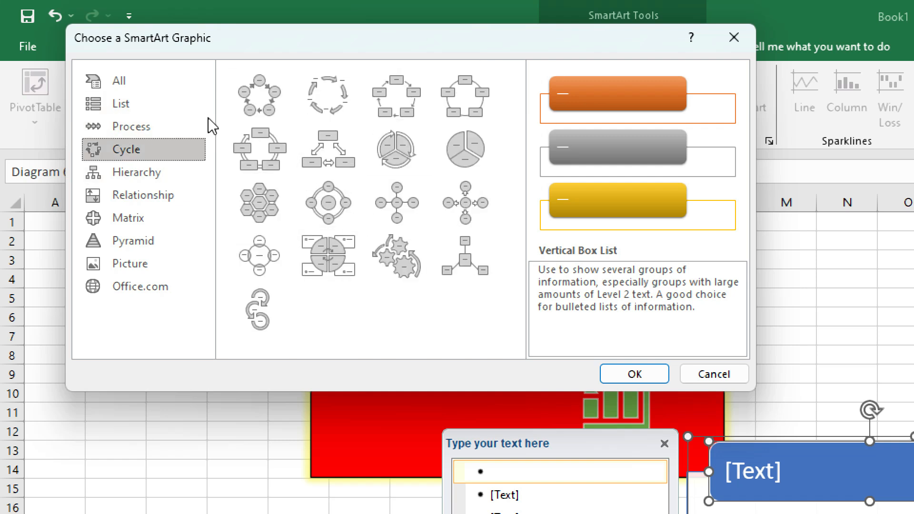
click(262, 205)
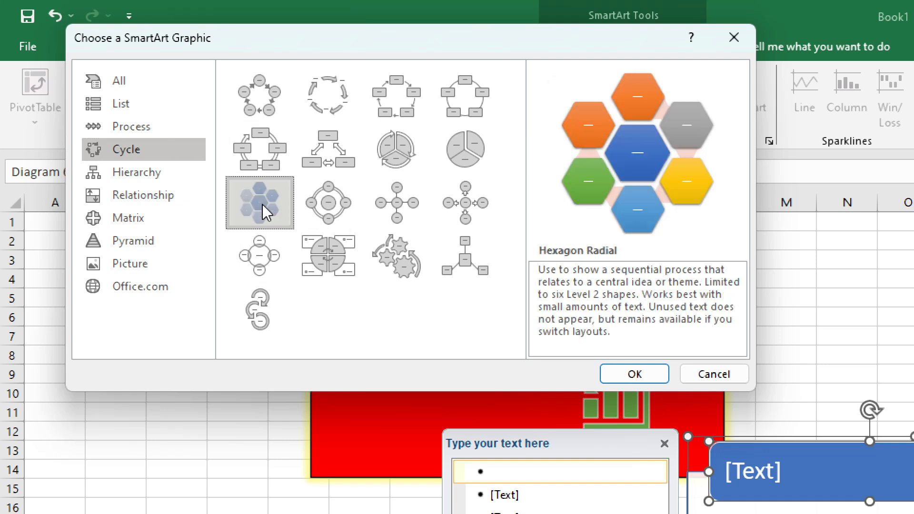
click(636, 375)
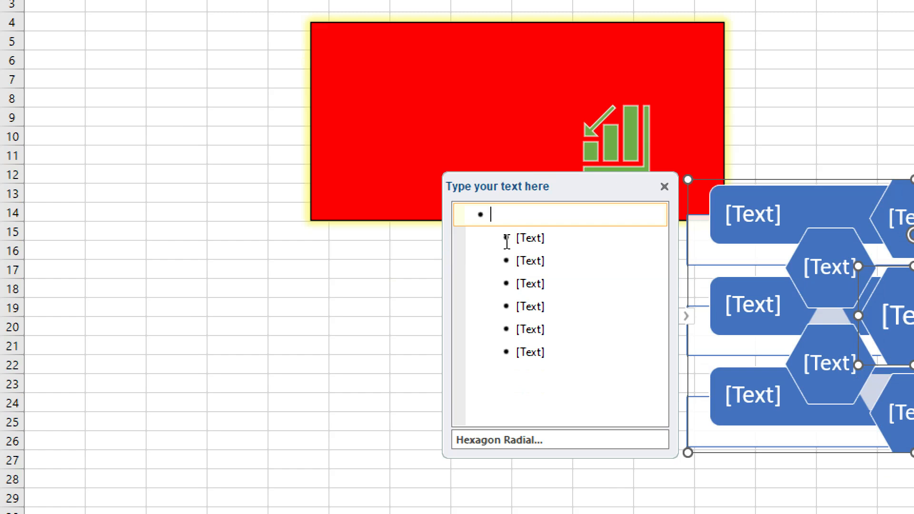
Enter "dfsdf" in the central hexagon, and "df", "dfasdf" and "sdfdasdsf" as the first, second and fourth sub-items
text(dfsdf)
click(531, 238)
text(df)
click(463, 372)
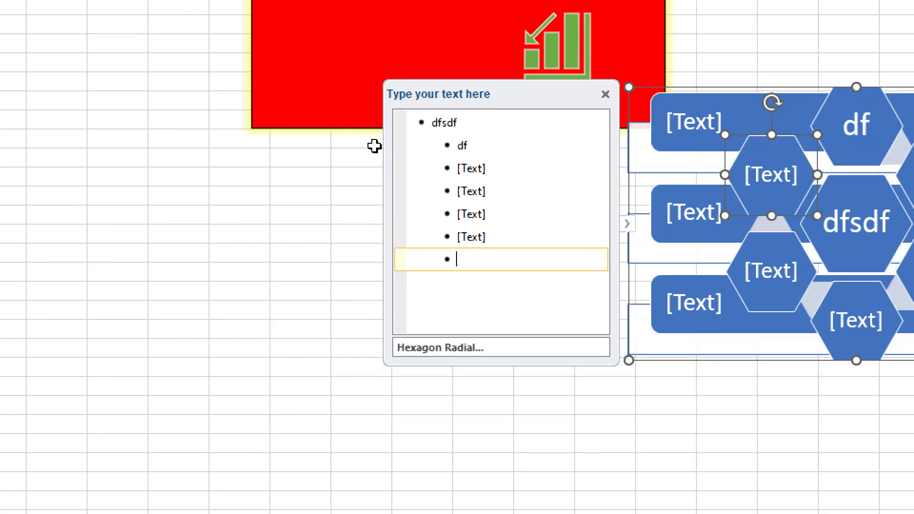
click(467, 222)
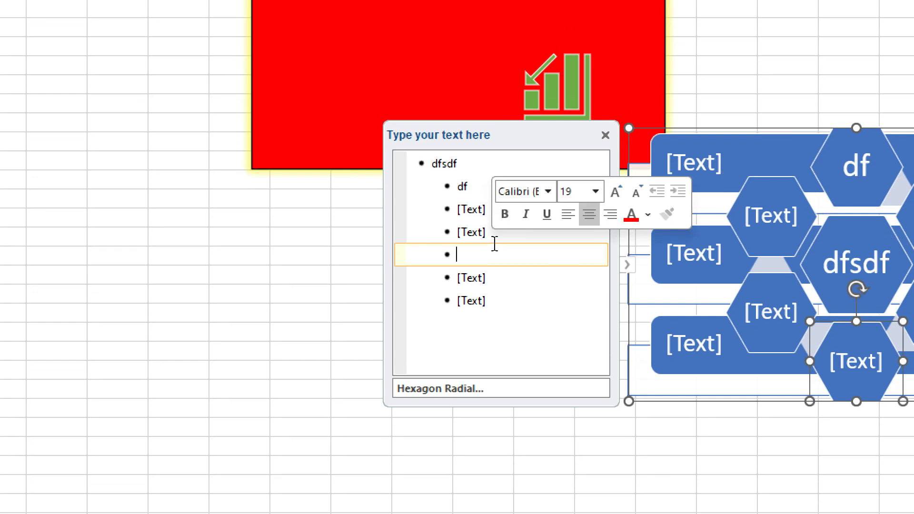
text(sdfdasdsf)
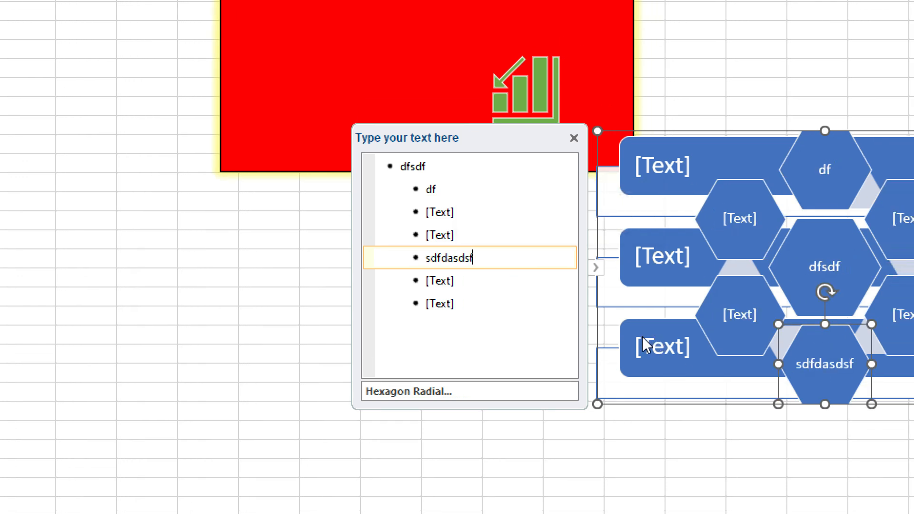
click(418, 210)
text(dfasdf)
click(468, 307)
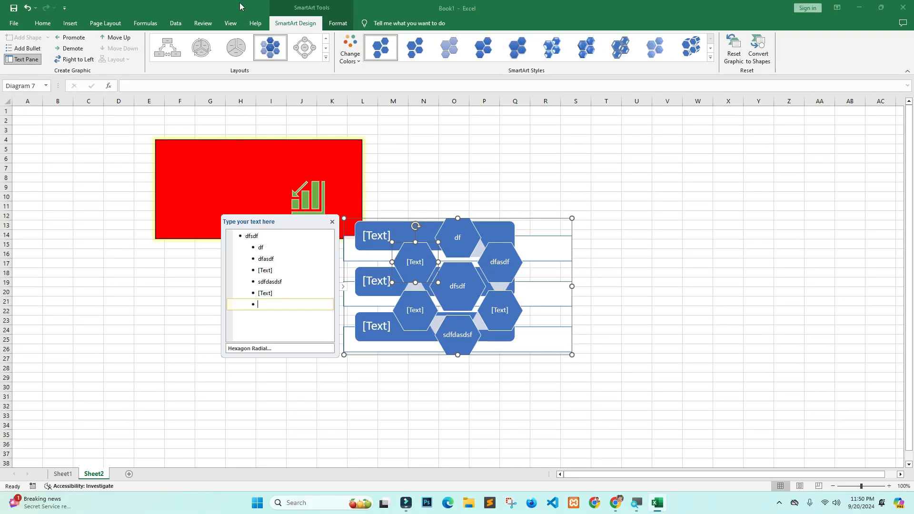
Recolor the Hexagon Radial graphic with the third Colorful color variation
click(357, 61)
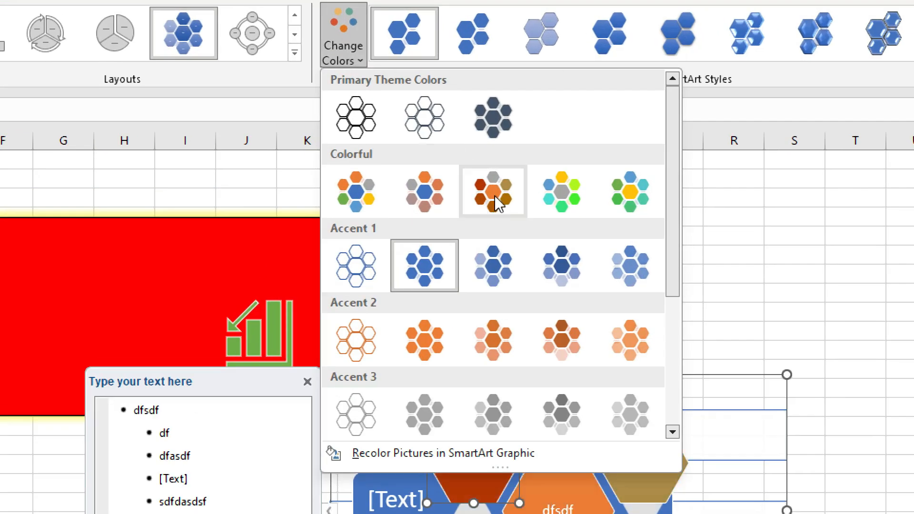
click(489, 194)
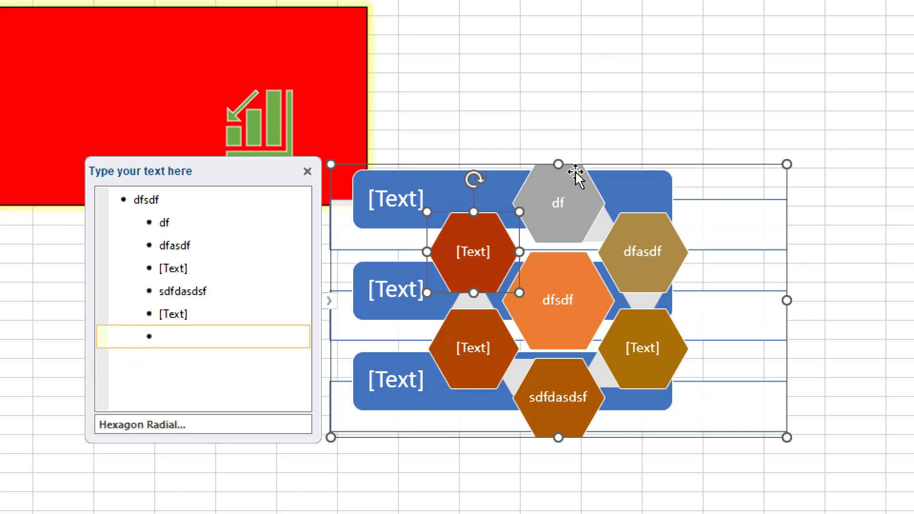
Move the hexagon graphic to the empty area right of the red rectangle and resize it to about columns N to R, rows 9 to 20
drag(576, 176, 568, 445)
drag(788, 247, 547, 384)
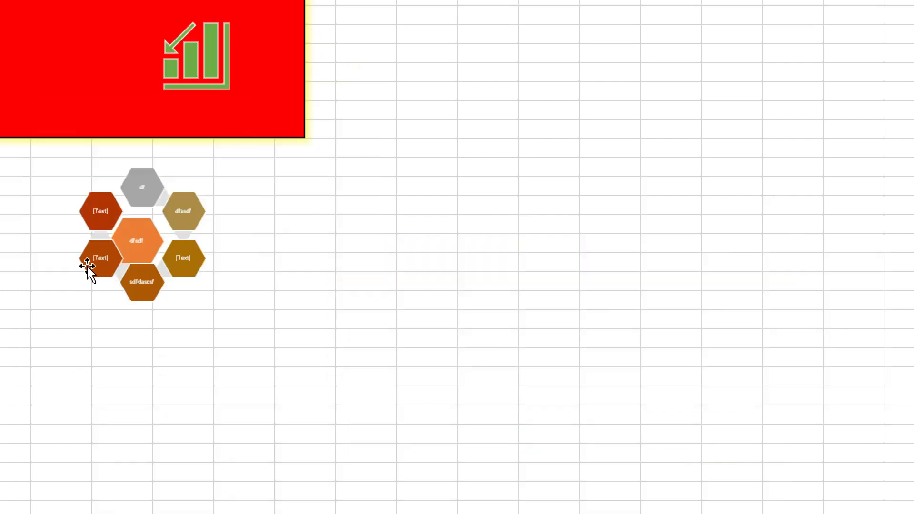
click(88, 267)
drag(175, 178, 544, 130)
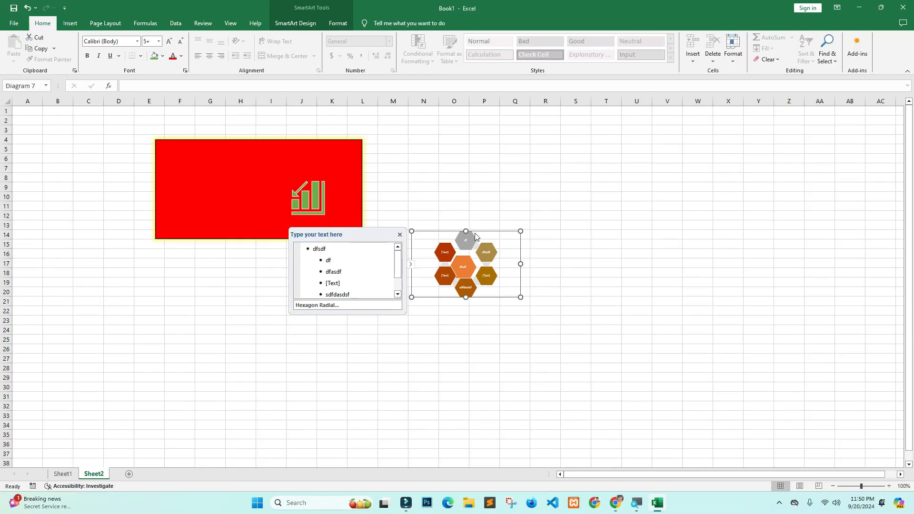
drag(519, 231, 568, 185)
click(532, 260)
click(506, 184)
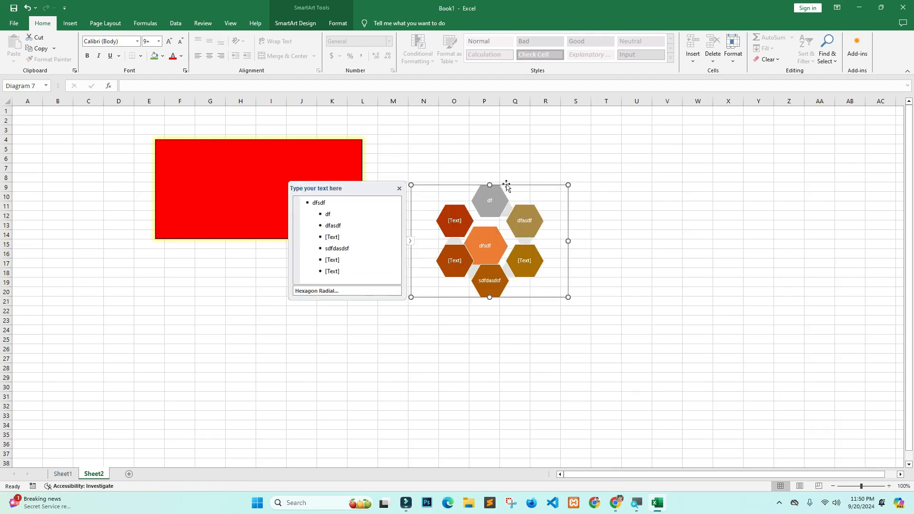
Look through the Matrix, Pyramid, Picture and Office.com SmartArt layouts without changing the hexagon graphic's layout
click(326, 57)
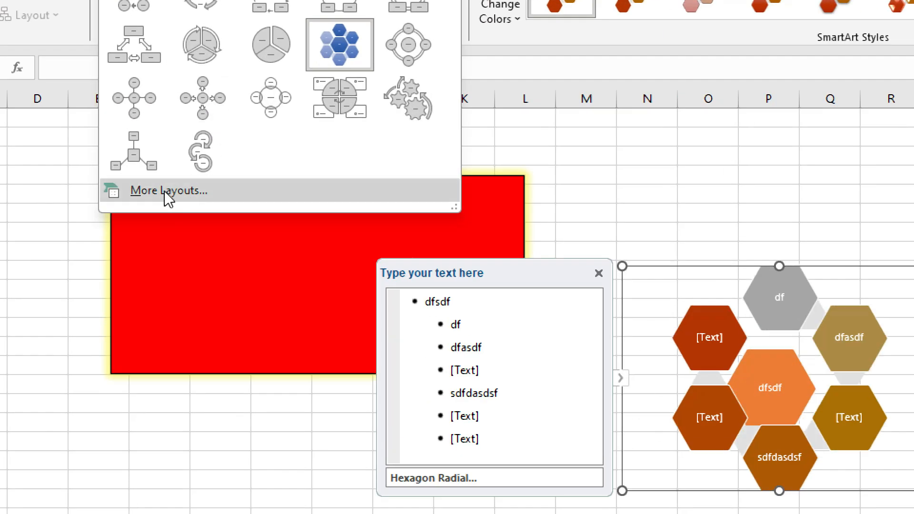
click(184, 147)
drag(636, 230, 452, 95)
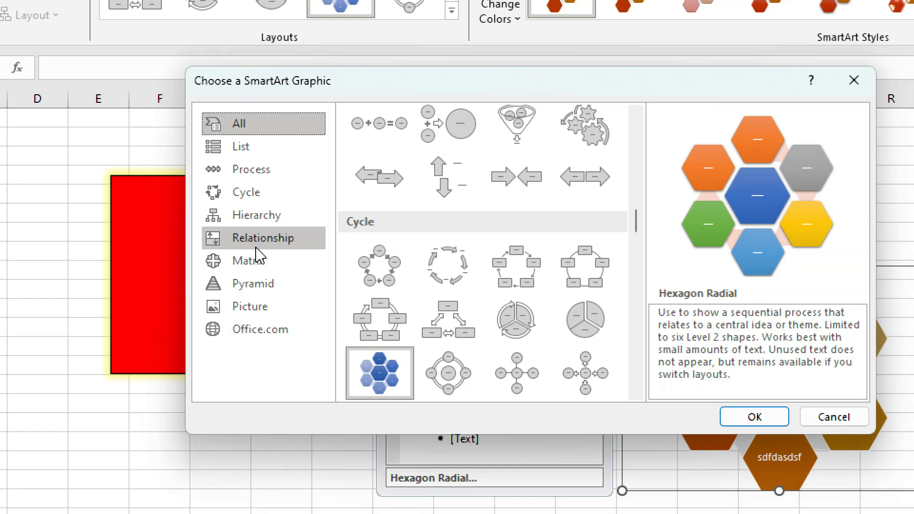
click(248, 267)
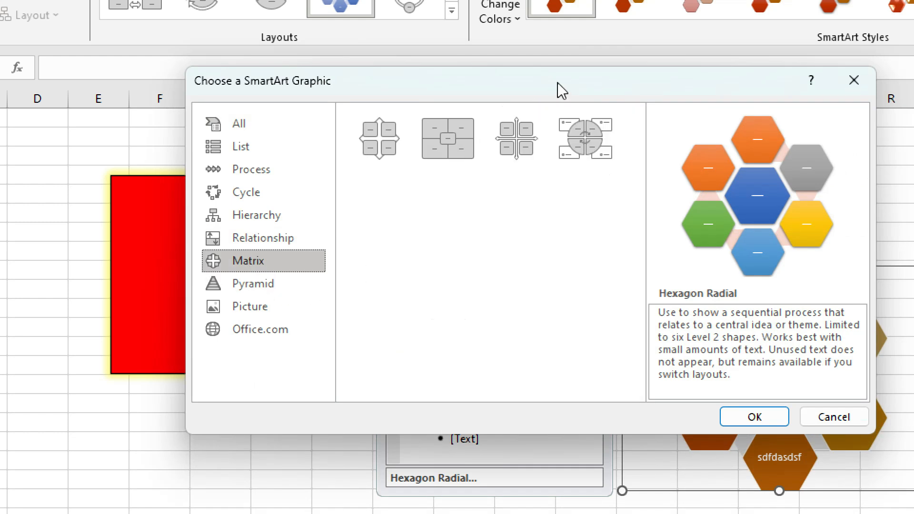
click(238, 284)
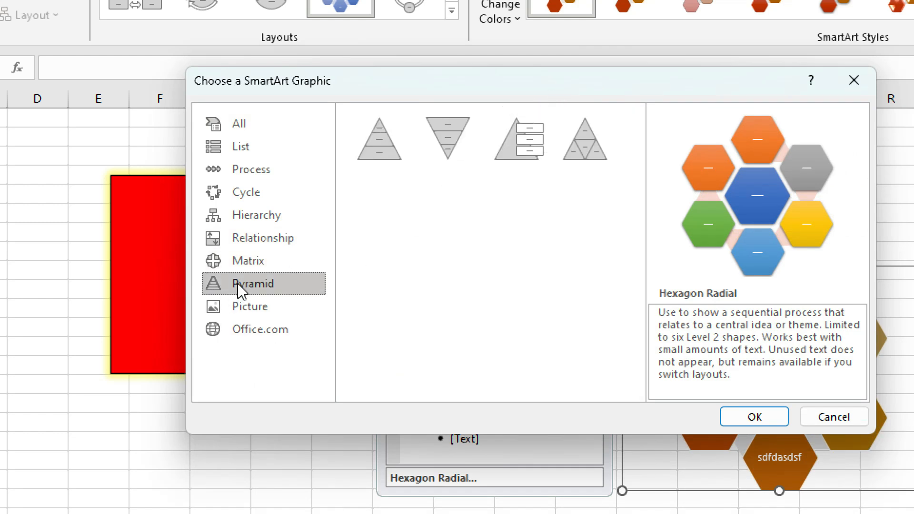
click(244, 307)
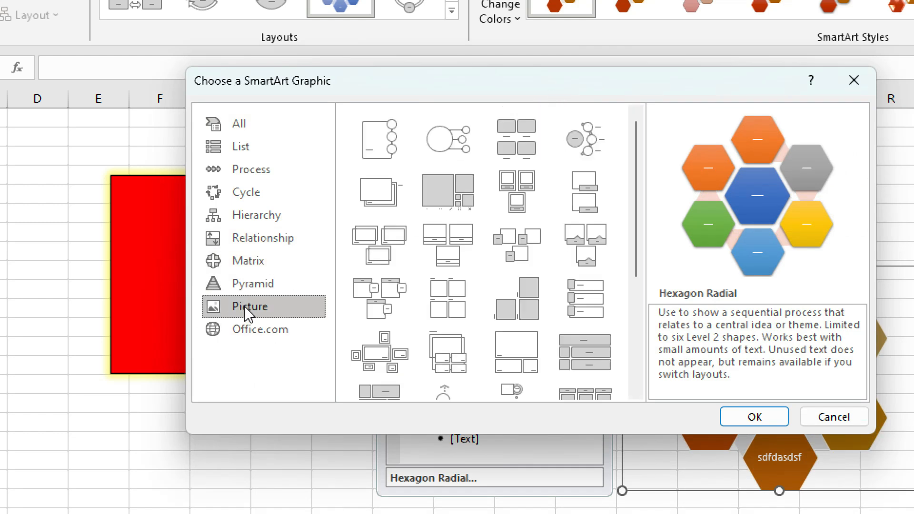
click(261, 338)
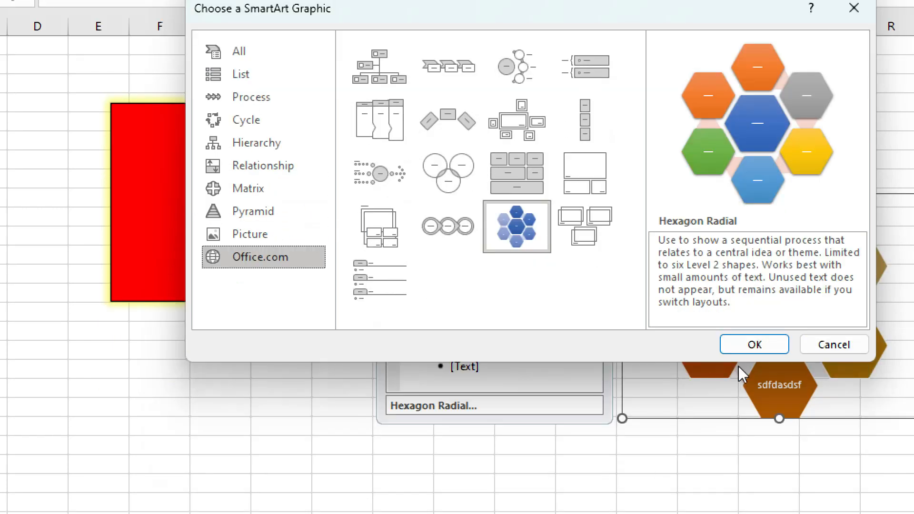
click(834, 346)
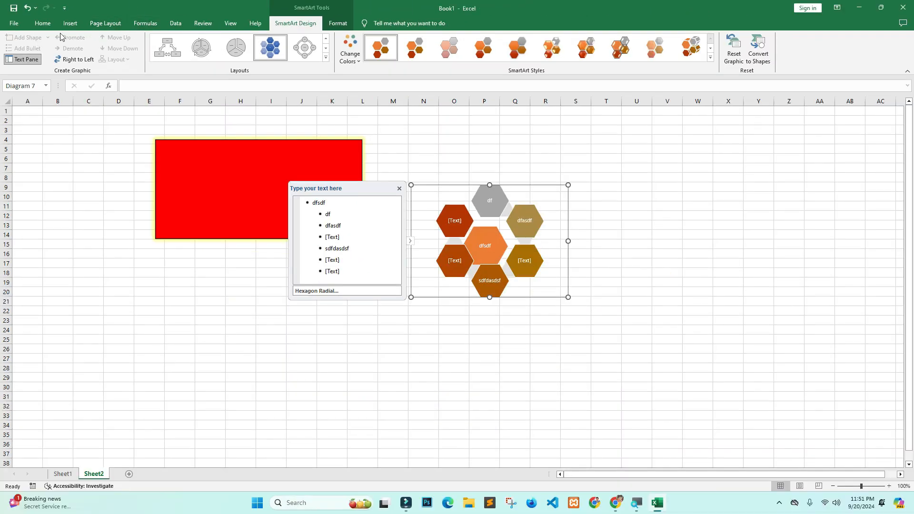
Look at the open windows available for insertion as a screenshot, without inserting any
click(70, 24)
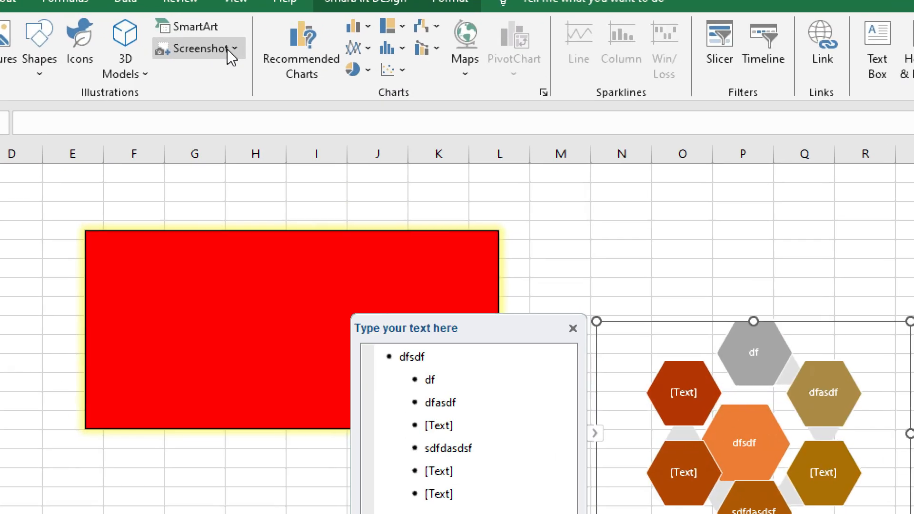
click(230, 50)
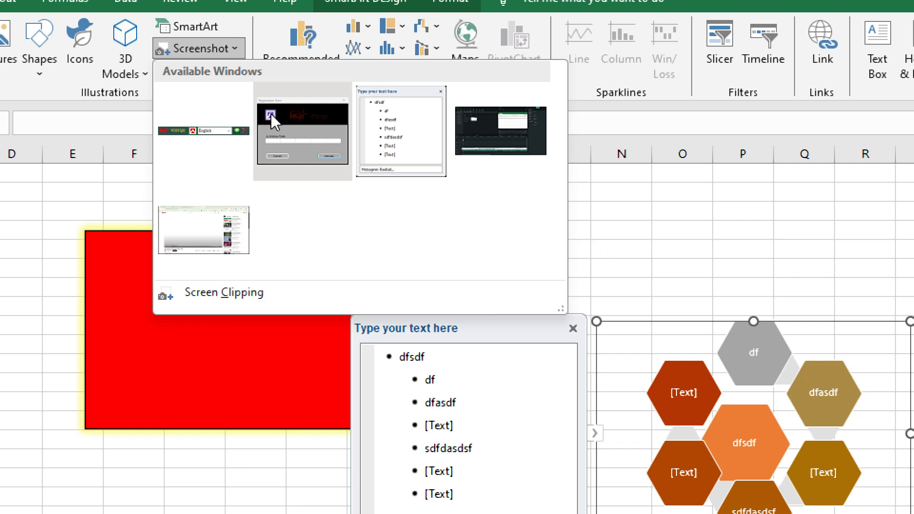
click(670, 171)
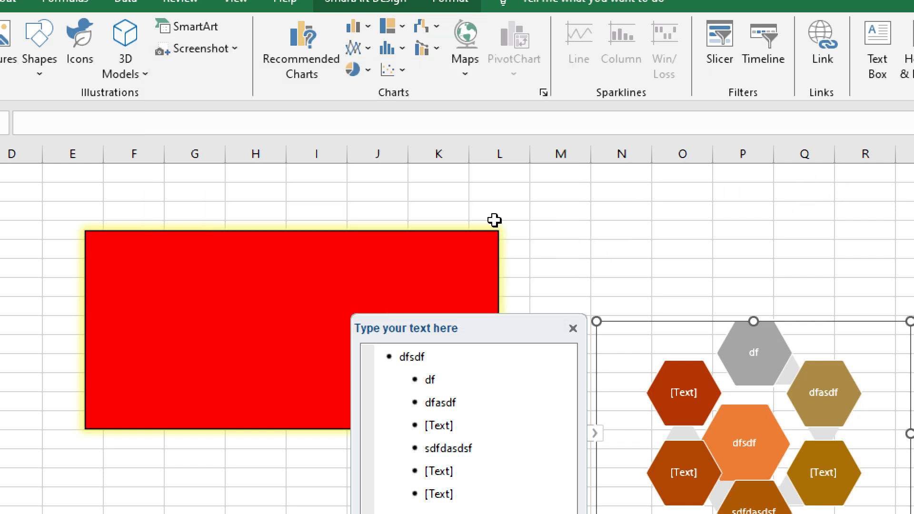
click(304, 56)
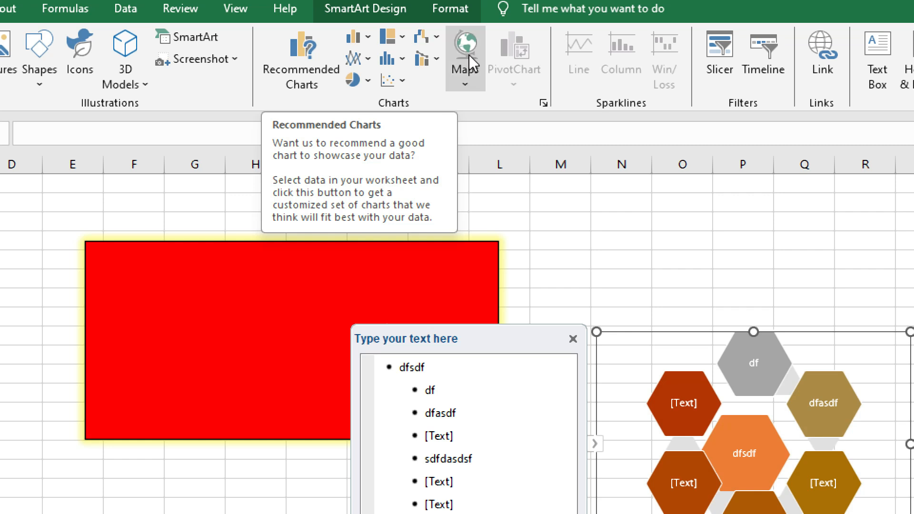
click(574, 278)
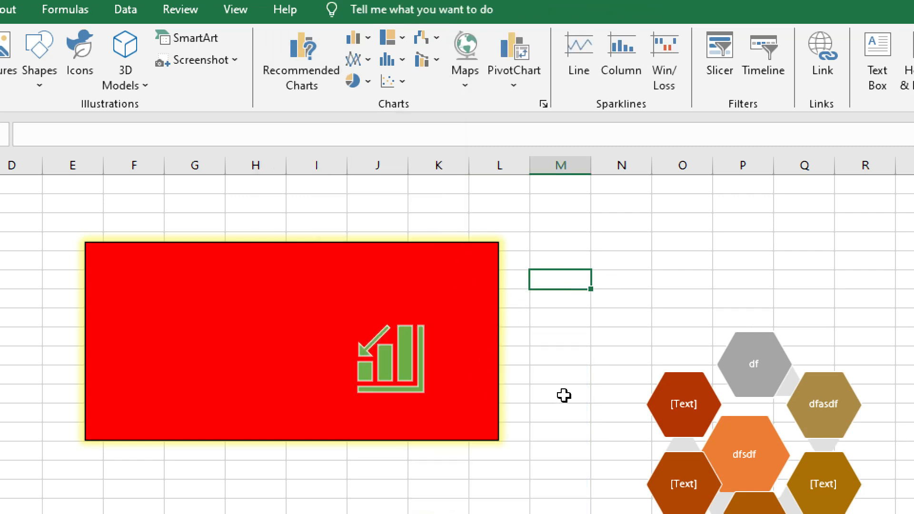
click(514, 360)
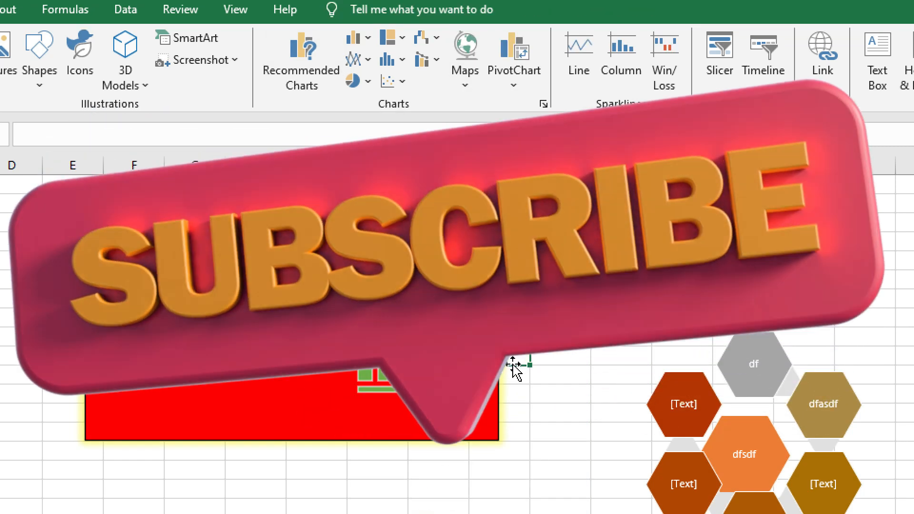